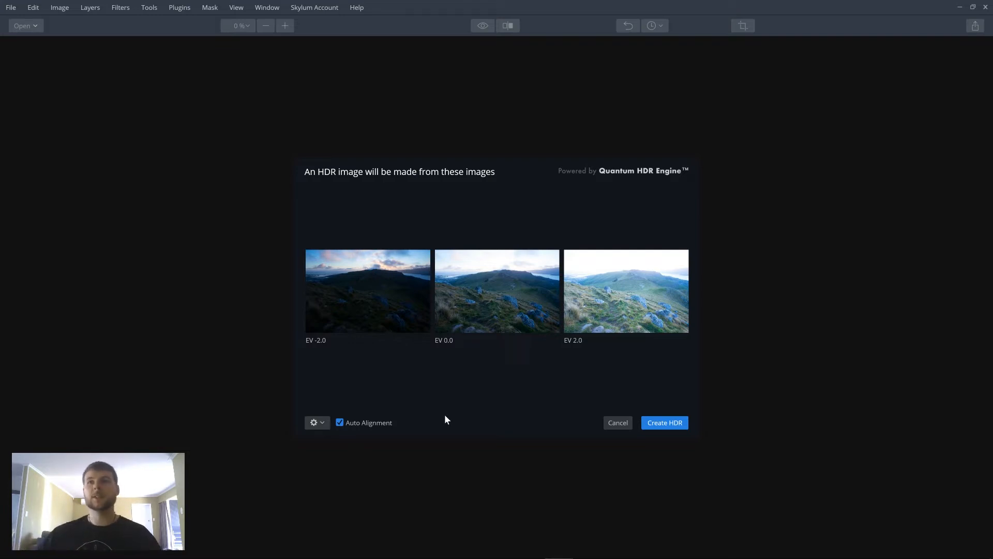
- Merge the three bracketed exposures into an HDR image with Auto Alignment and view the available looks categories
click(666, 424)
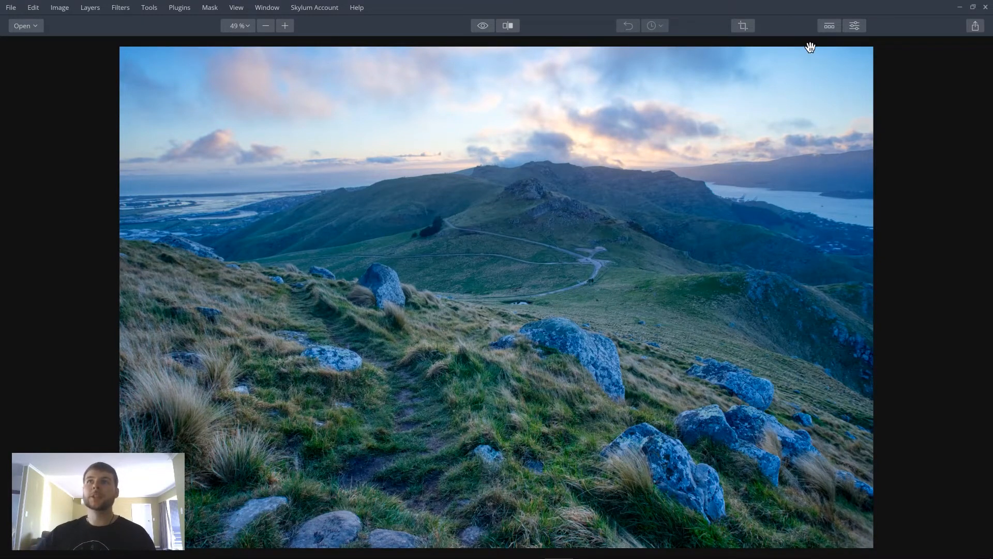
click(829, 26)
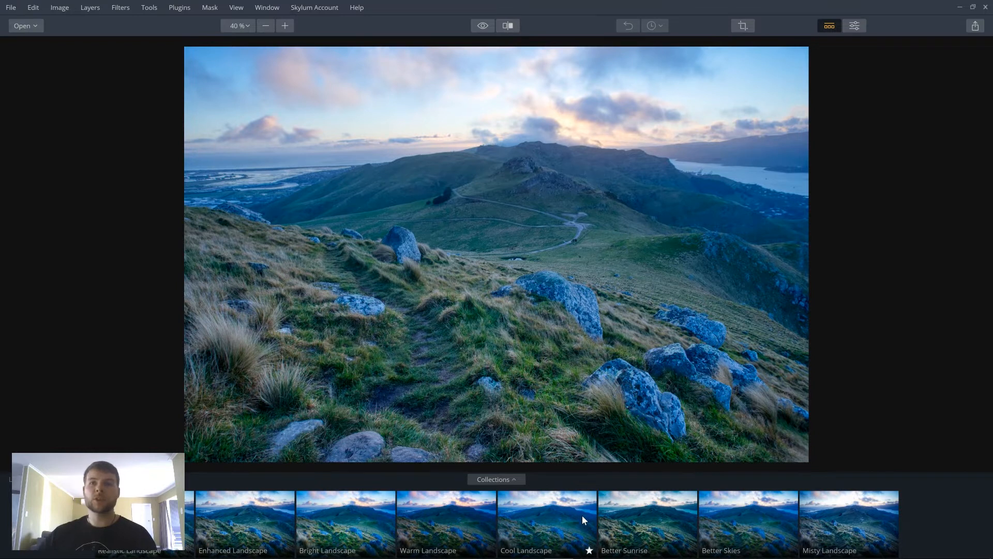
click(499, 479)
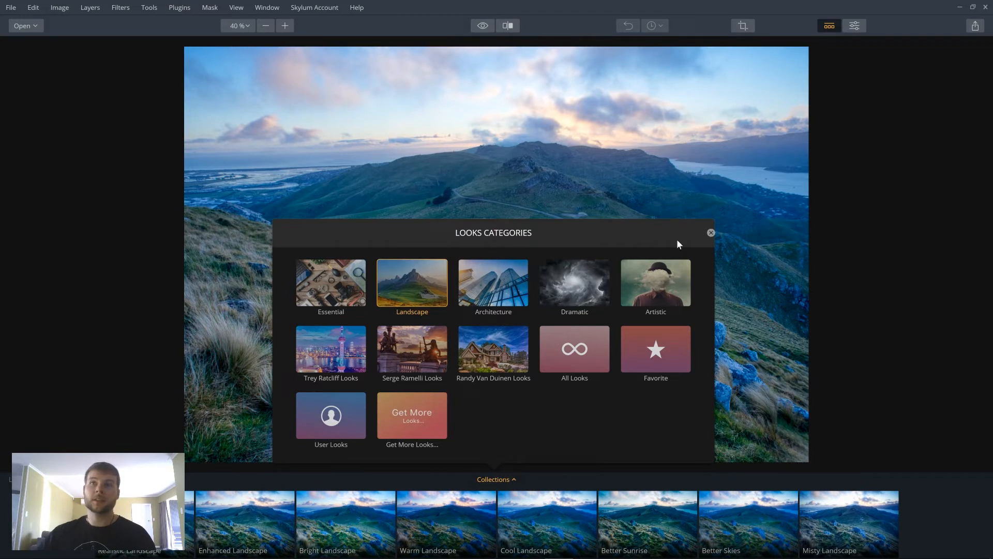
click(711, 233)
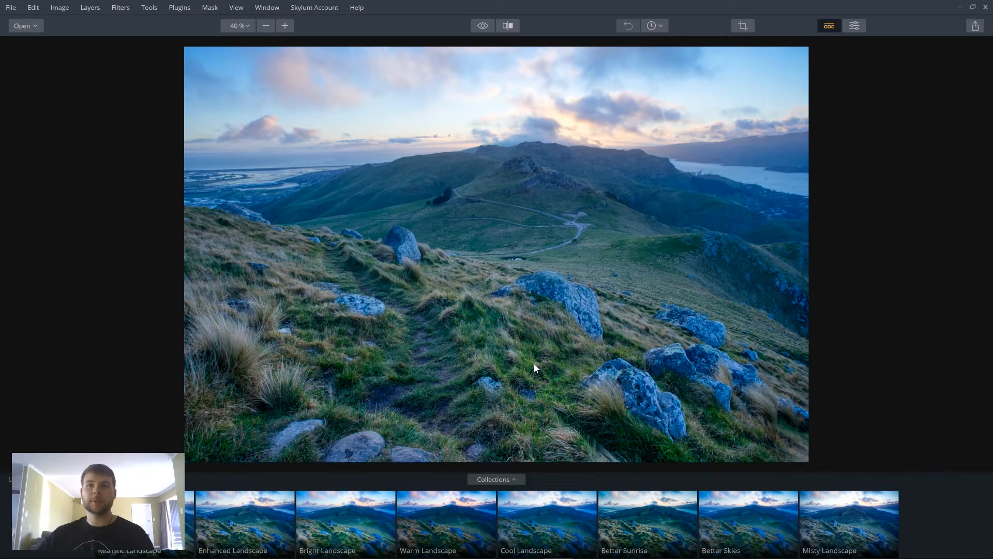
- Apply the Warm Landscape look at an amount of 75 and hide the looks
click(440, 528)
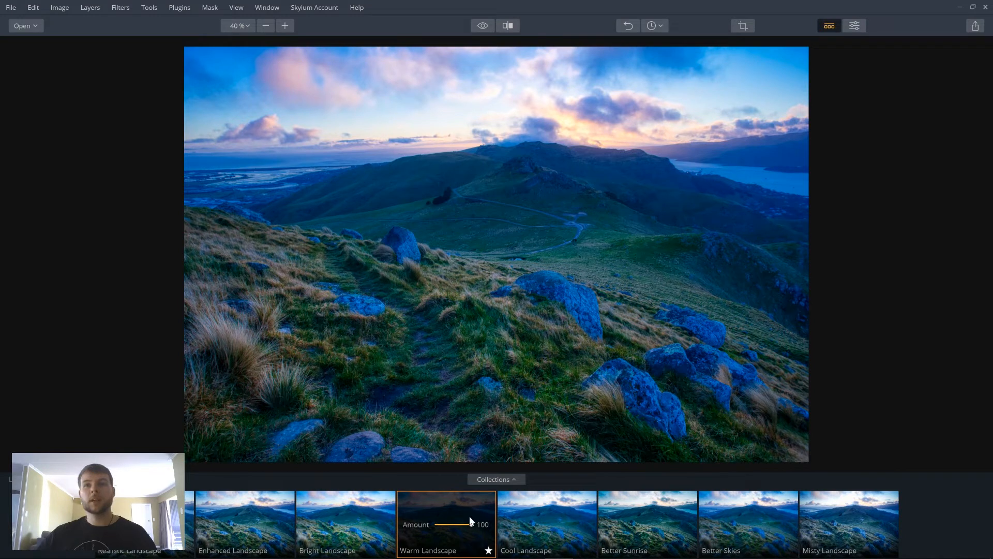
drag(472, 527, 453, 525)
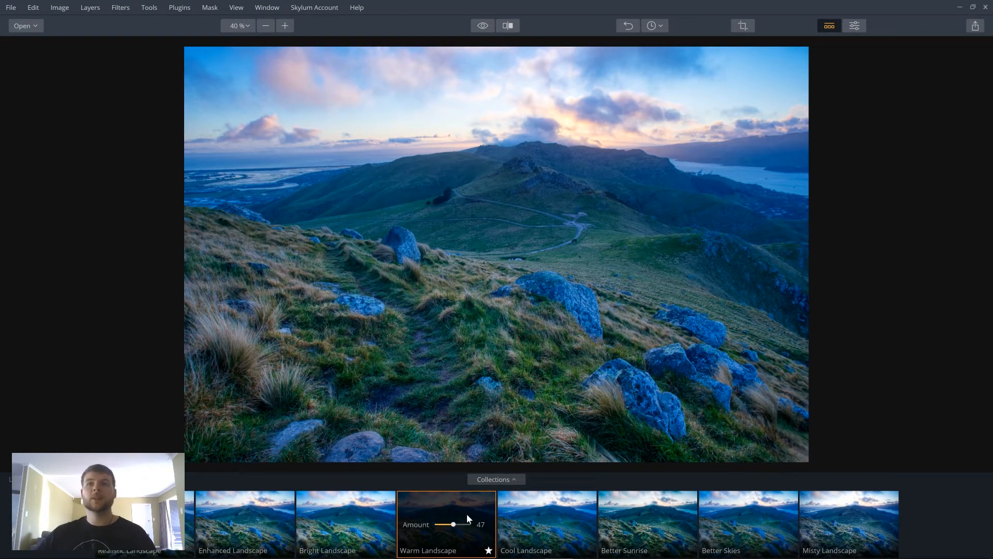
drag(459, 523, 465, 526)
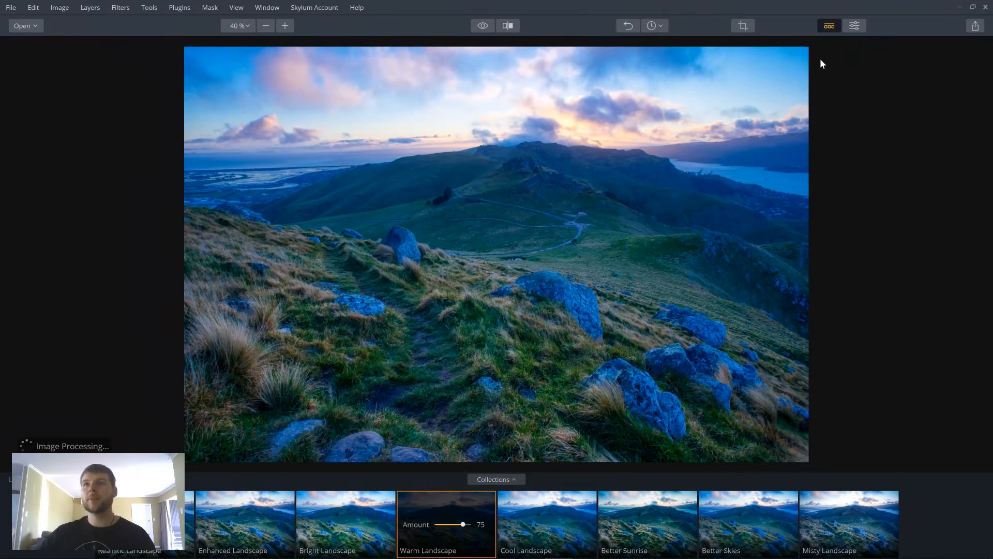
click(828, 27)
- Show the filters and, in HDR Basic, set the temperature to 6 and the highlights to -18
click(854, 26)
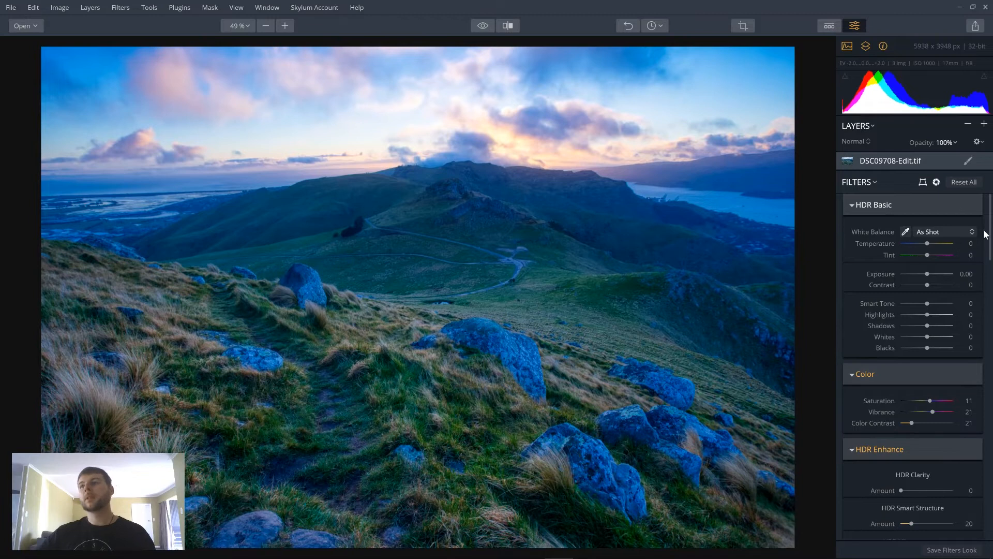
scroll(983, 243, down, 5)
scroll(981, 233, up, 5)
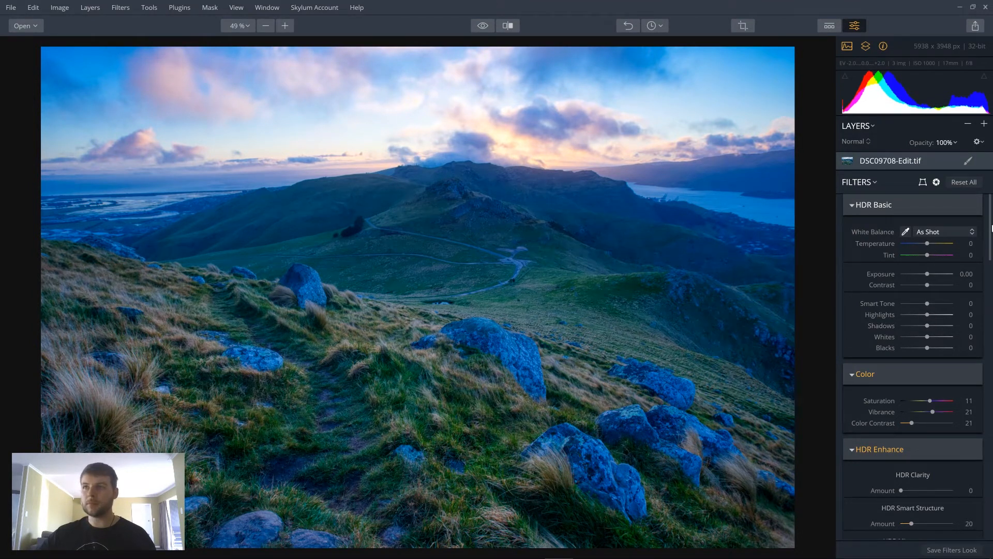
scroll(991, 227, down, 3)
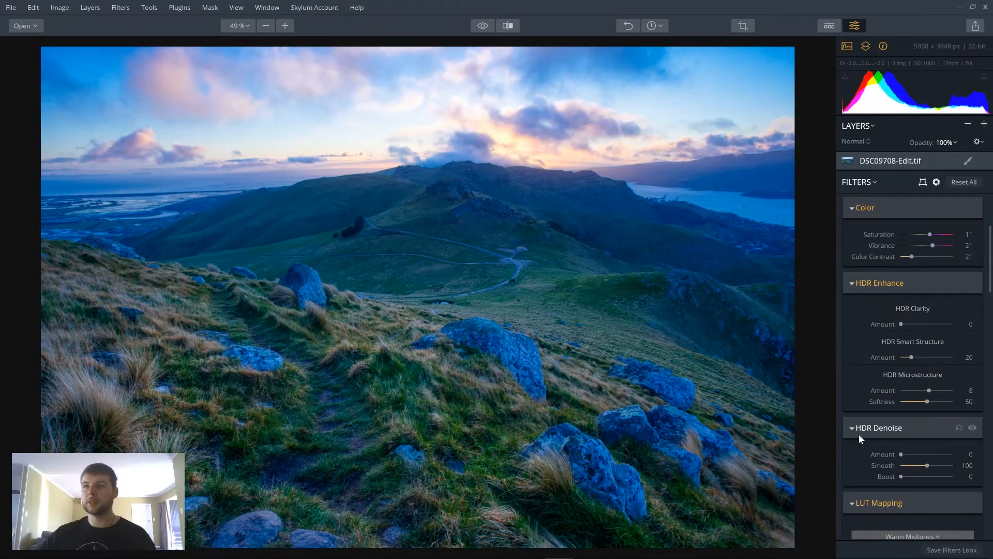
scroll(868, 414, down, 2)
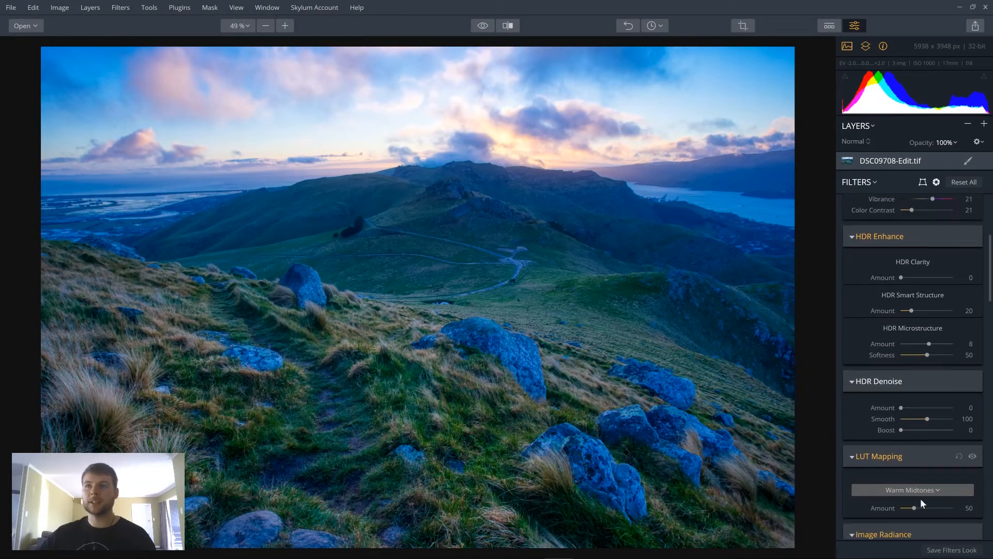
scroll(991, 232, up, 5)
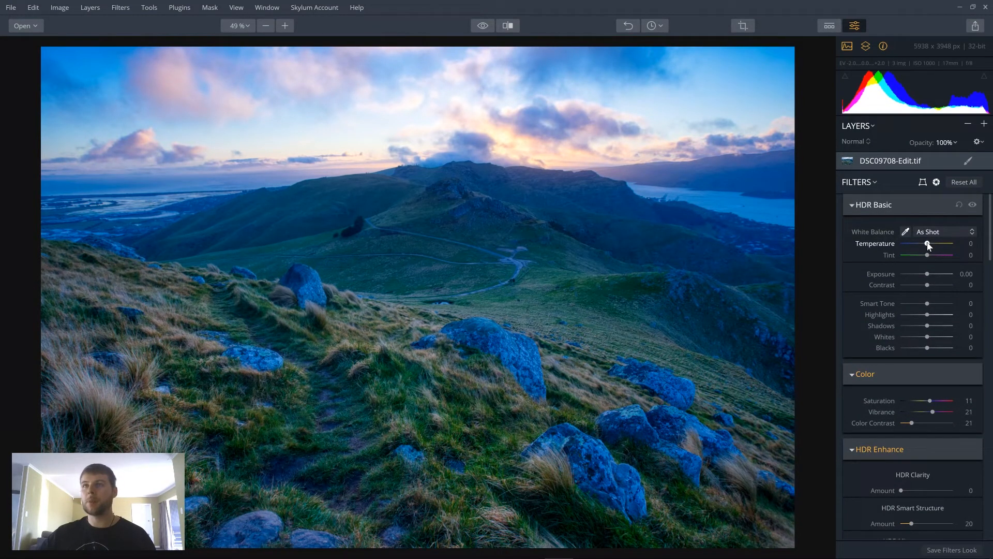
drag(929, 247, 930, 247)
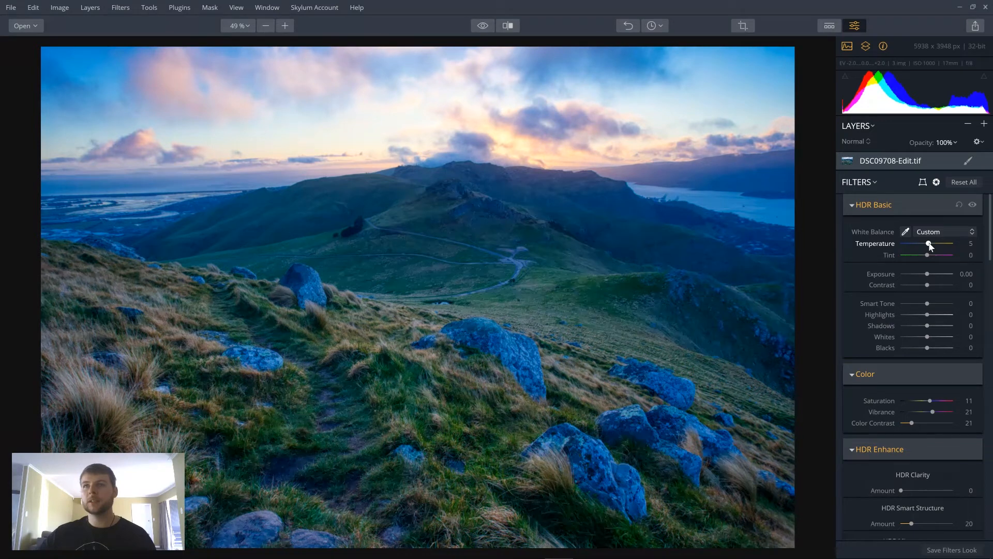
drag(931, 247, 931, 247)
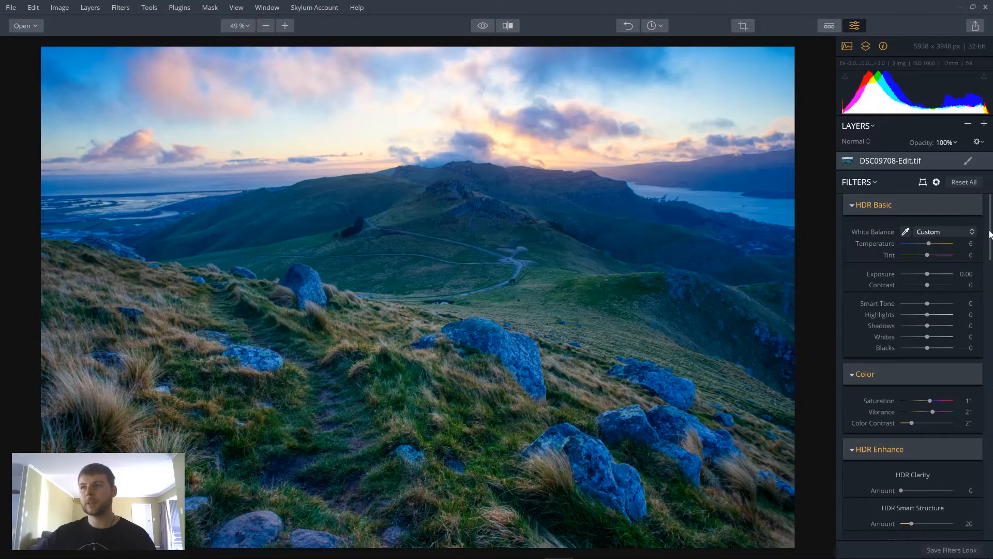
scroll(990, 237, down, 1)
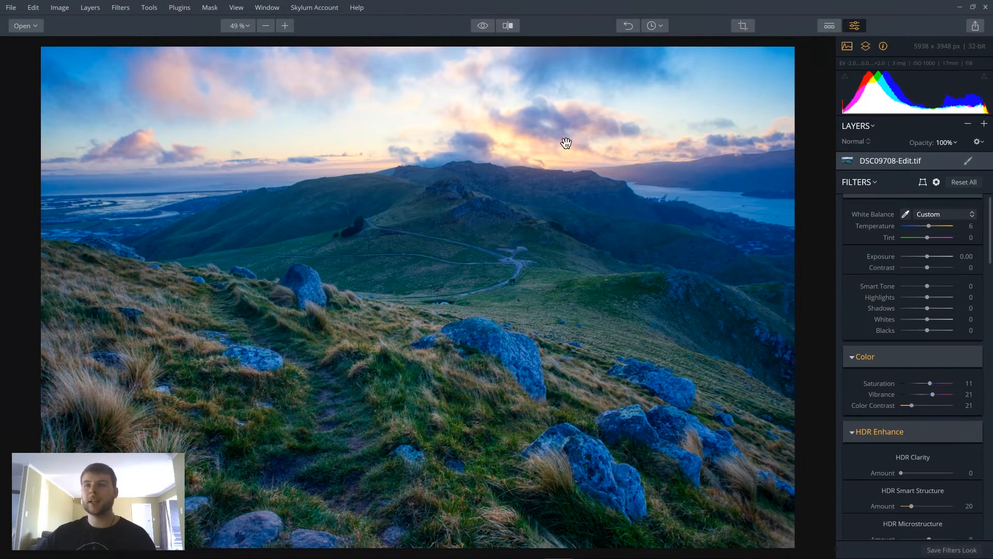
drag(928, 298, 924, 295)
- Set the HDR Smart Structure amount to 25 in the HDR Enhance filter
scroll(992, 236, down, 3)
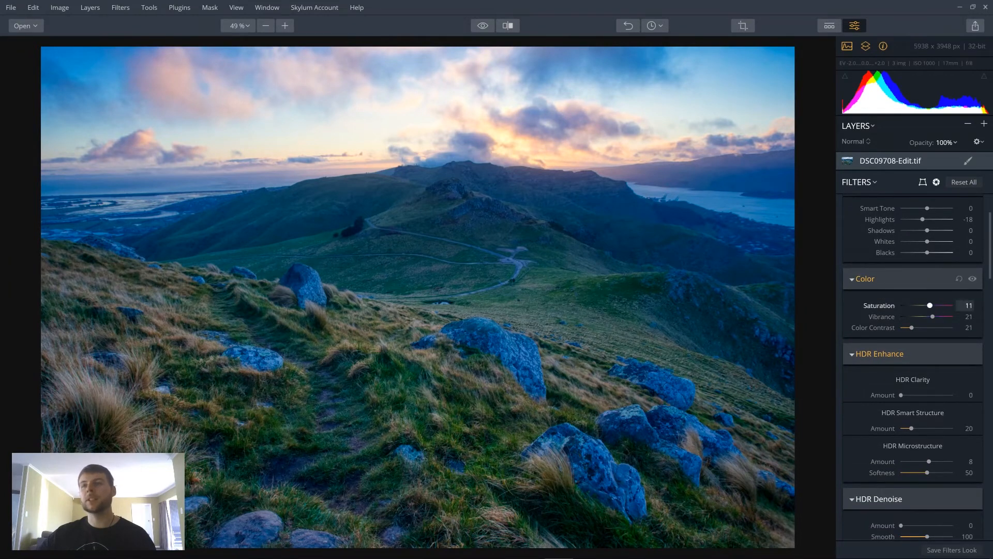
scroll(991, 279, down, 4)
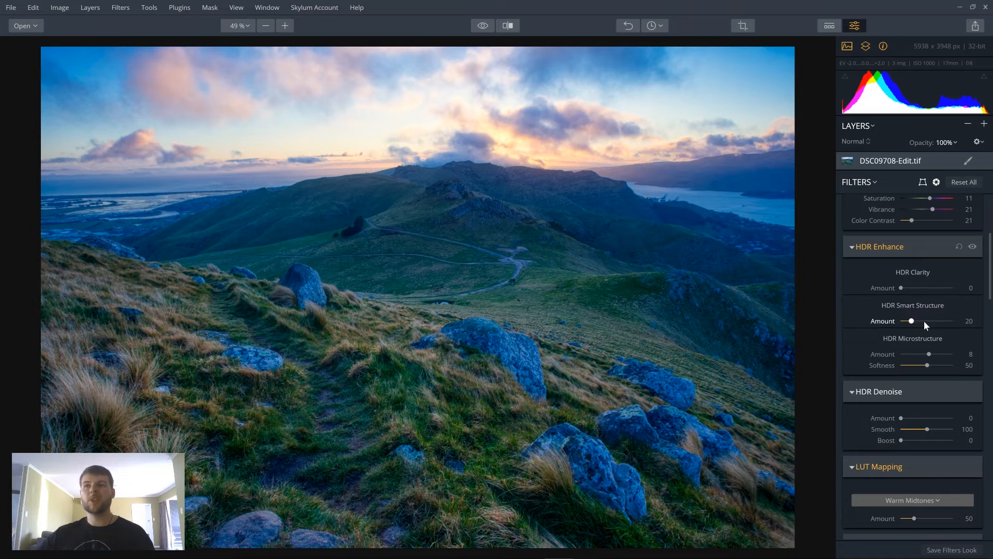
drag(913, 323, 903, 322)
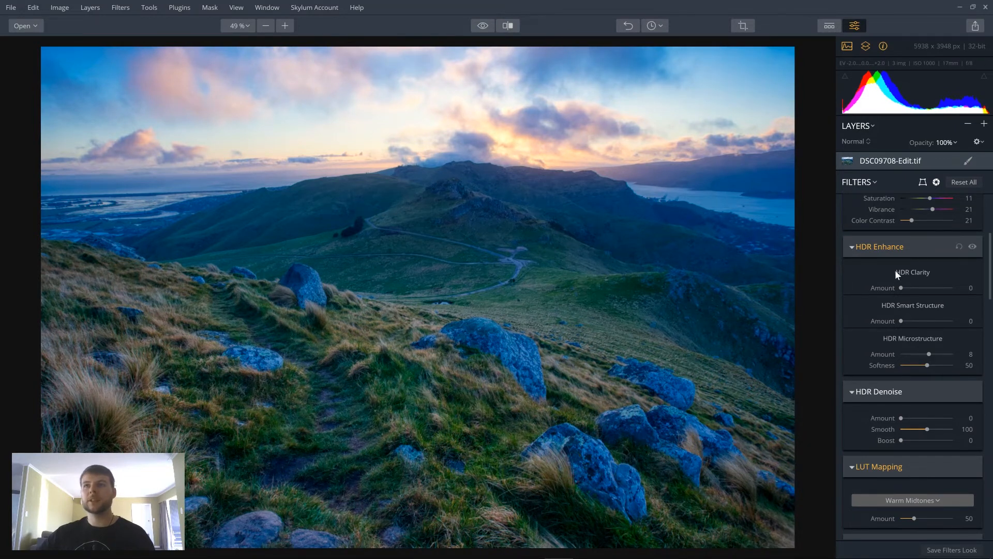
click(942, 320)
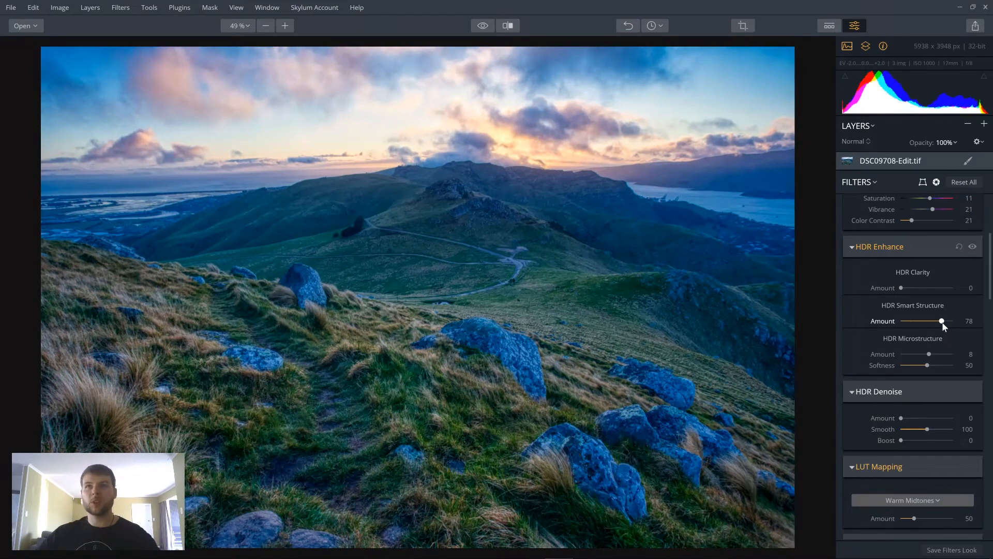
drag(940, 322, 915, 322)
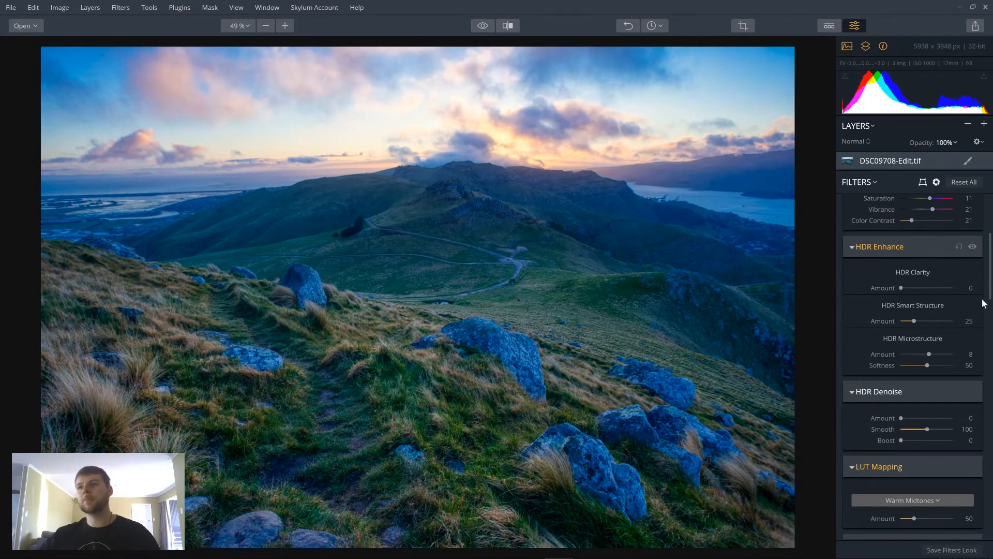
- Set the HDR Microstructure amount to 12 in the HDR Enhance filter
scroll(991, 283, down, 1)
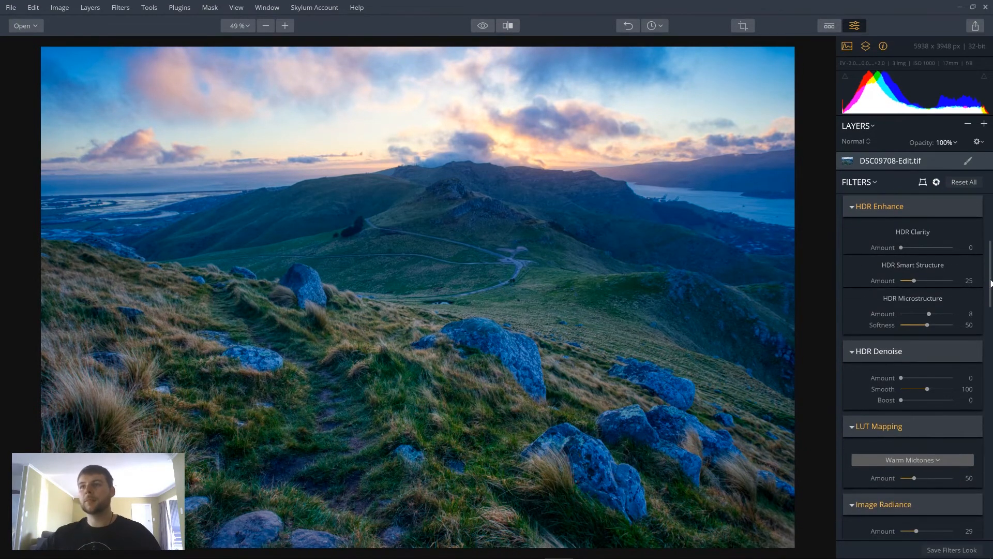
drag(992, 284, 992, 290)
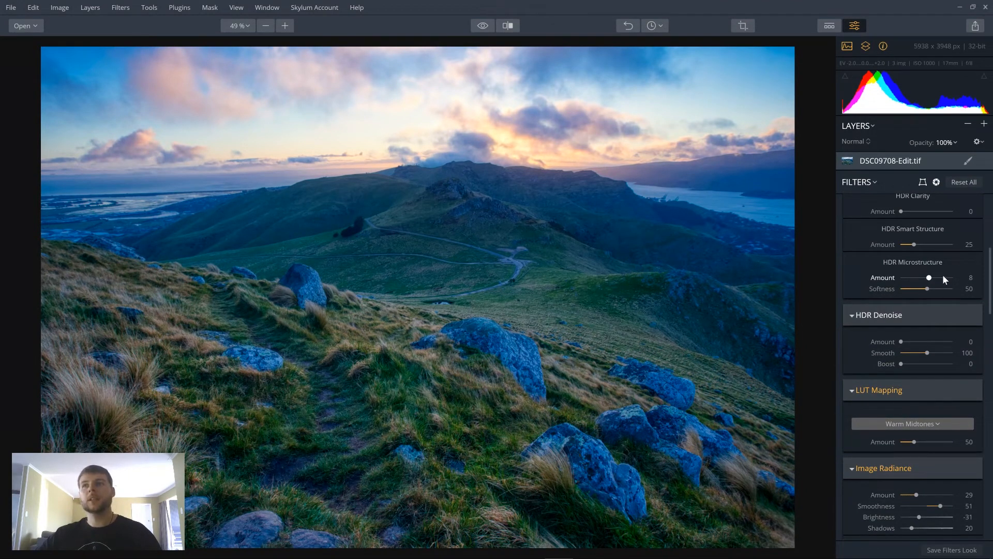
drag(930, 278, 930, 278)
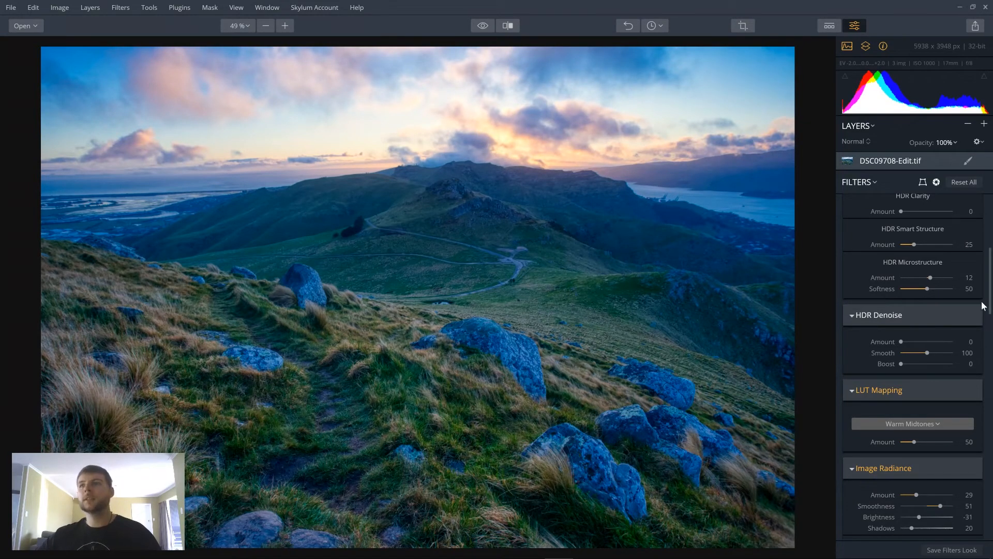
- Review the LUTs available for the LUT Mapping filter without choosing a different one
drag(990, 301, 992, 312)
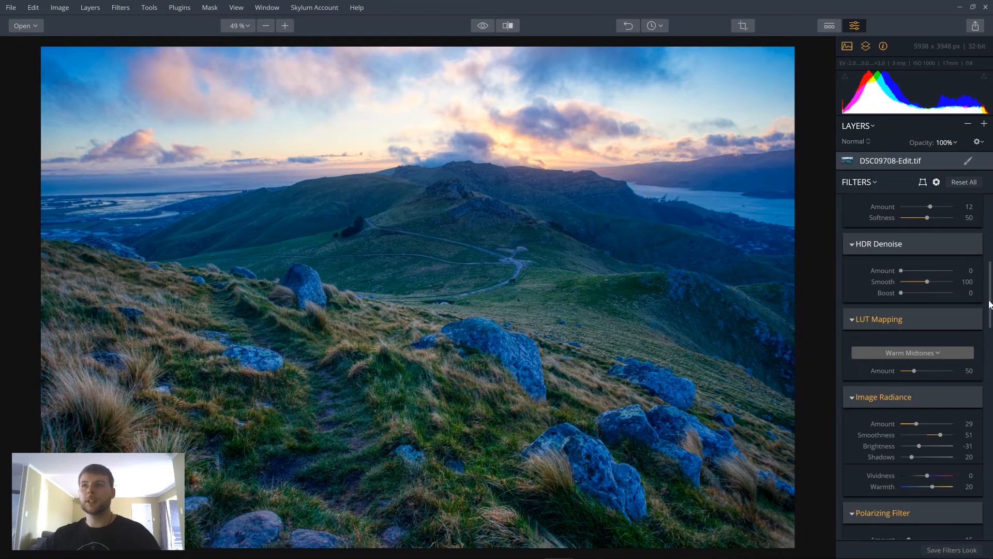
drag(991, 304, 992, 318)
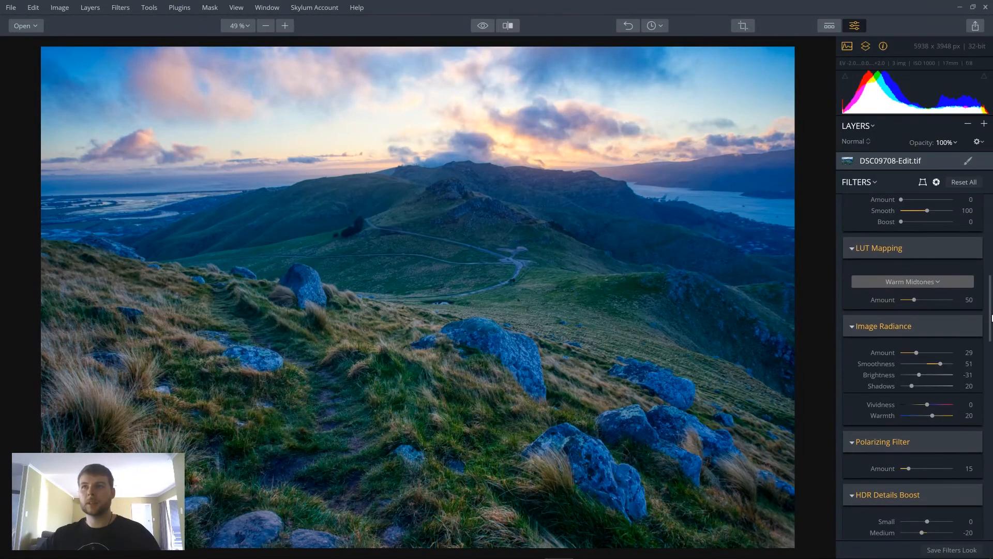
click(936, 281)
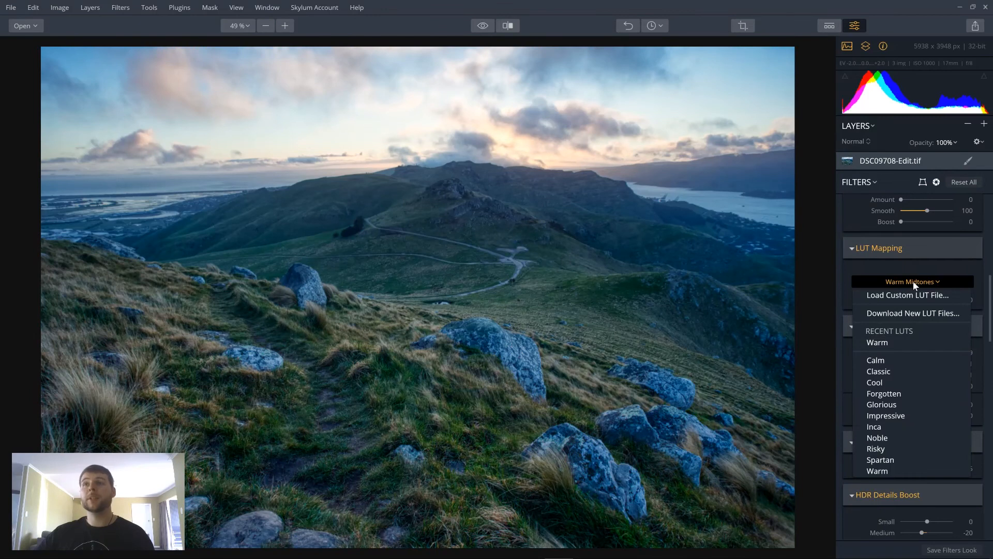
click(914, 281)
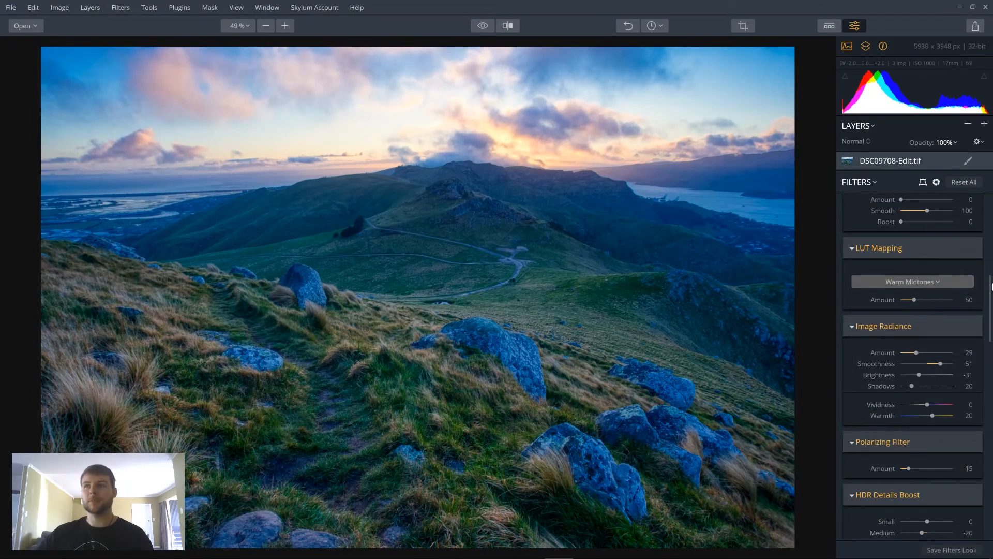
- In the Adjustable Gradient filter, set the top area's warmth to 10 and highlights to -15
drag(991, 286, 991, 302)
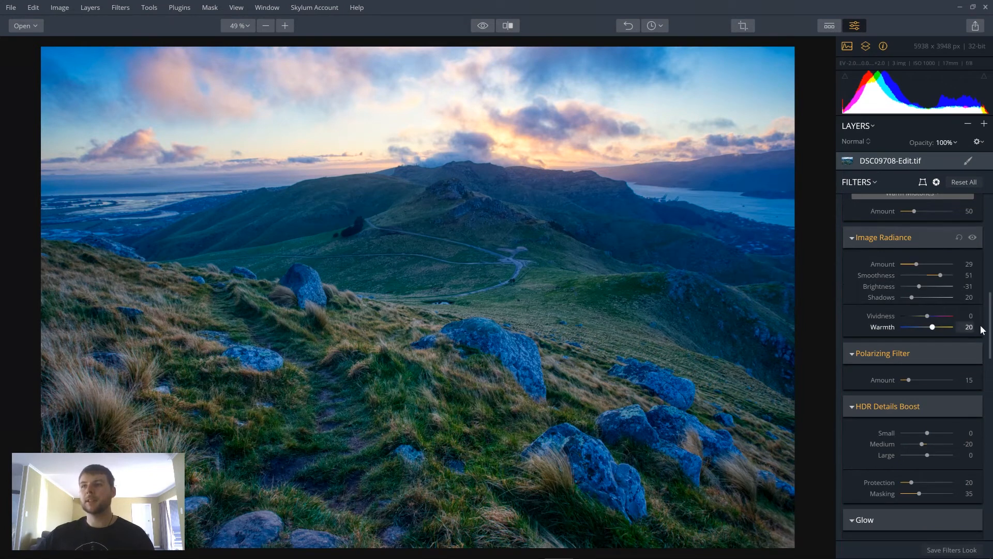
drag(991, 327, 991, 358)
drag(991, 361, 991, 373)
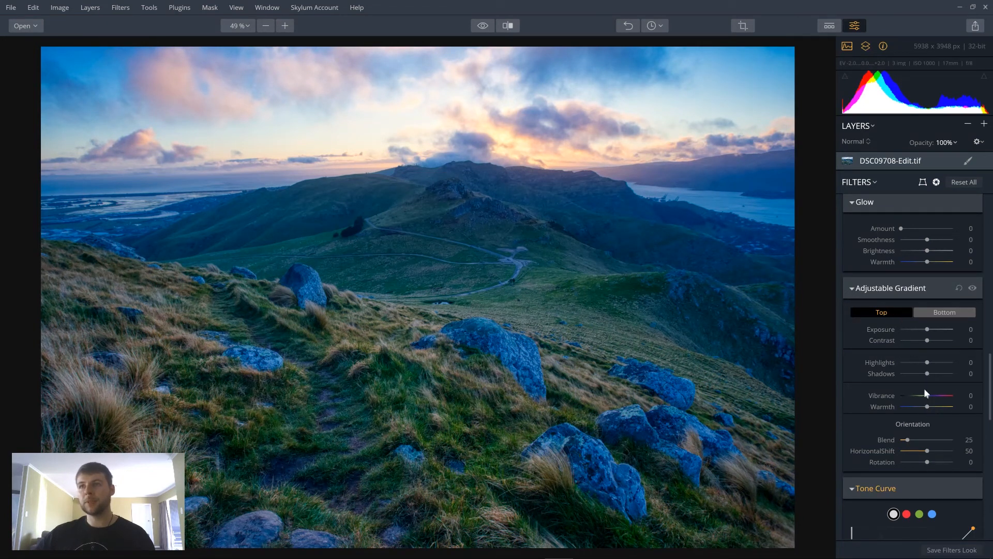
drag(928, 406, 930, 408)
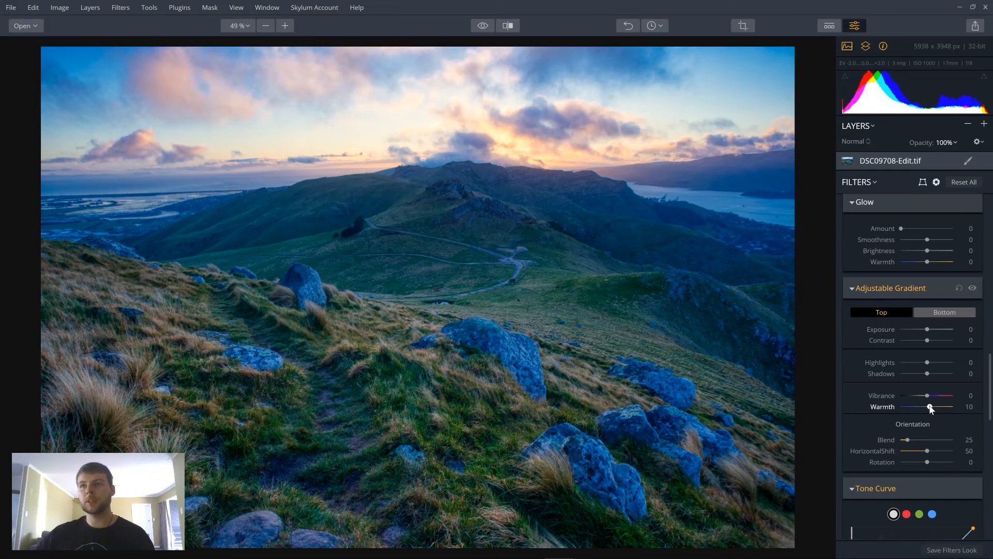
click(924, 365)
drag(925, 366, 923, 366)
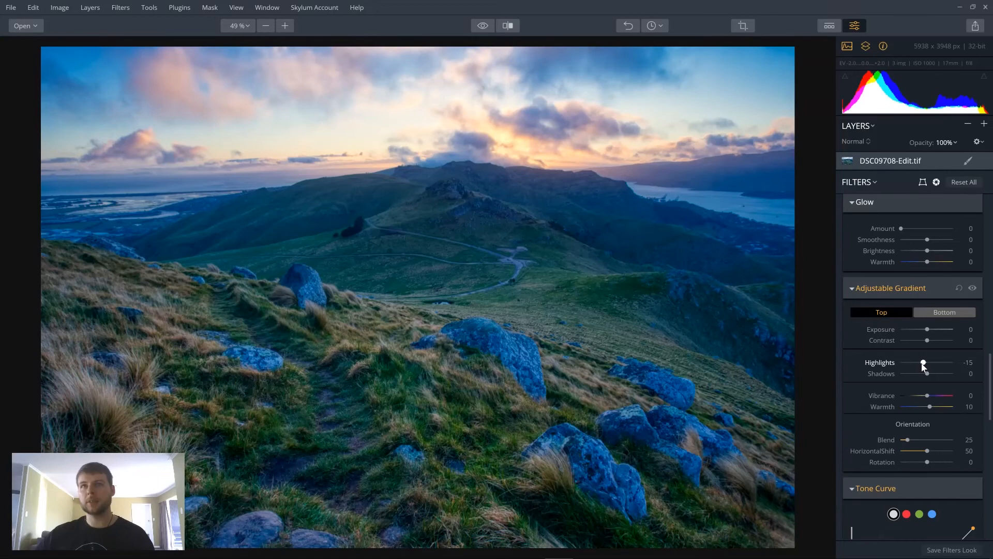
- Compare the photo with and without the Adjustable Gradient, and look over the Tone Curve and HSL filters
click(973, 289)
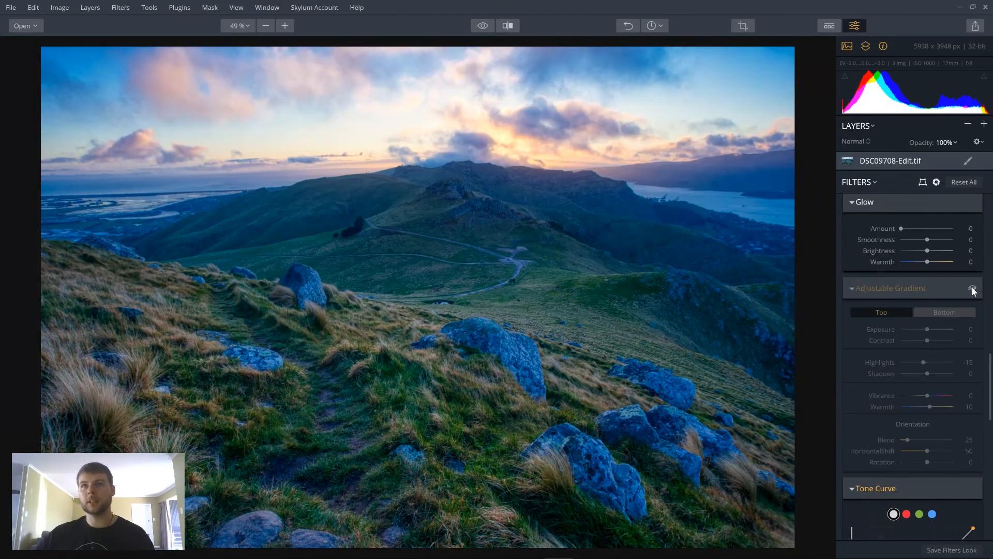
click(973, 289)
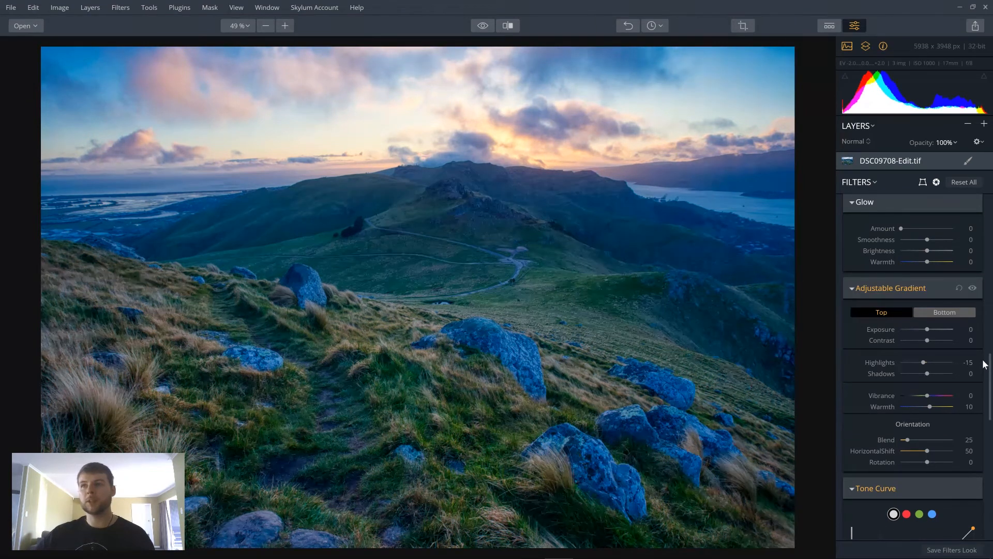
drag(991, 371, 991, 423)
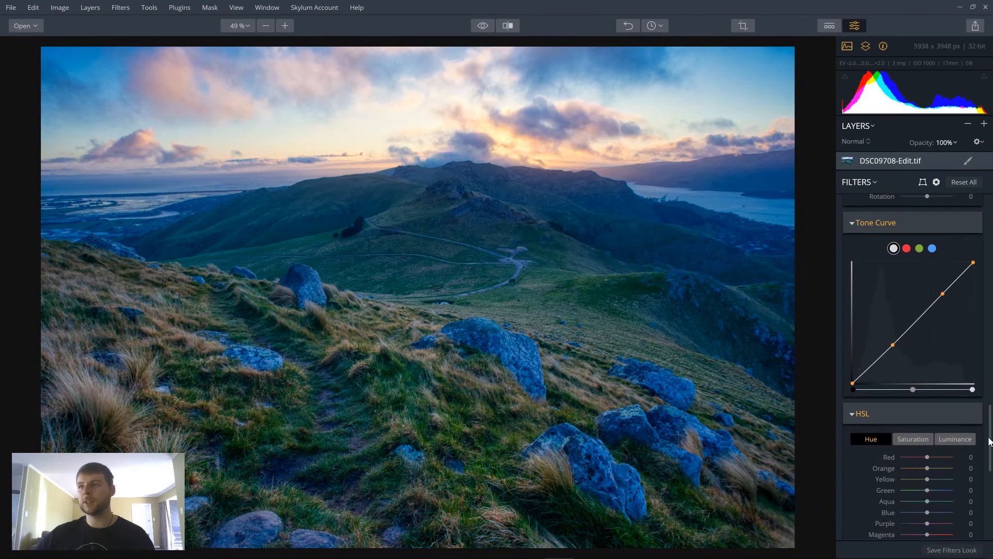
mouse_move(990, 441)
mouse_down()
mouse_move(986, 511)
mouse_move(987, 208)
mouse_up()
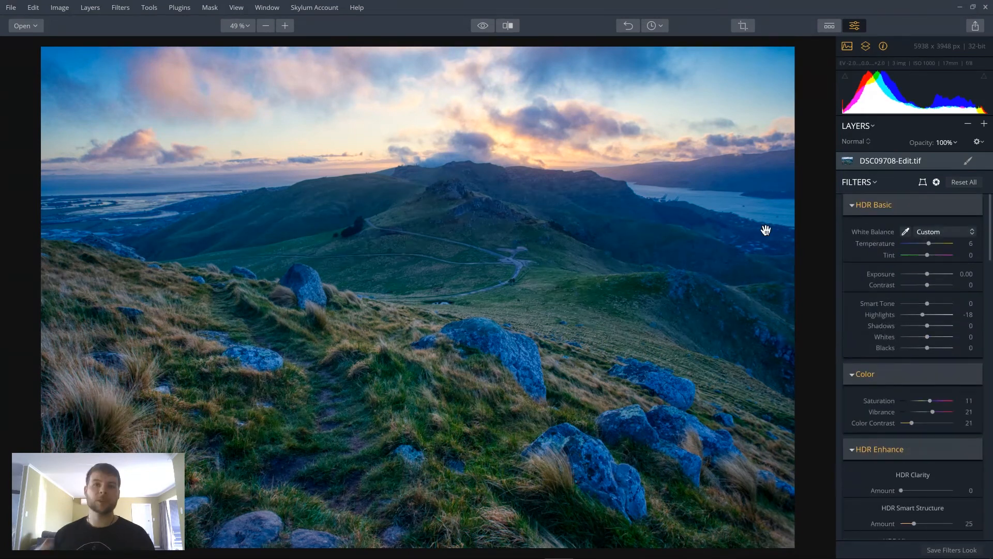